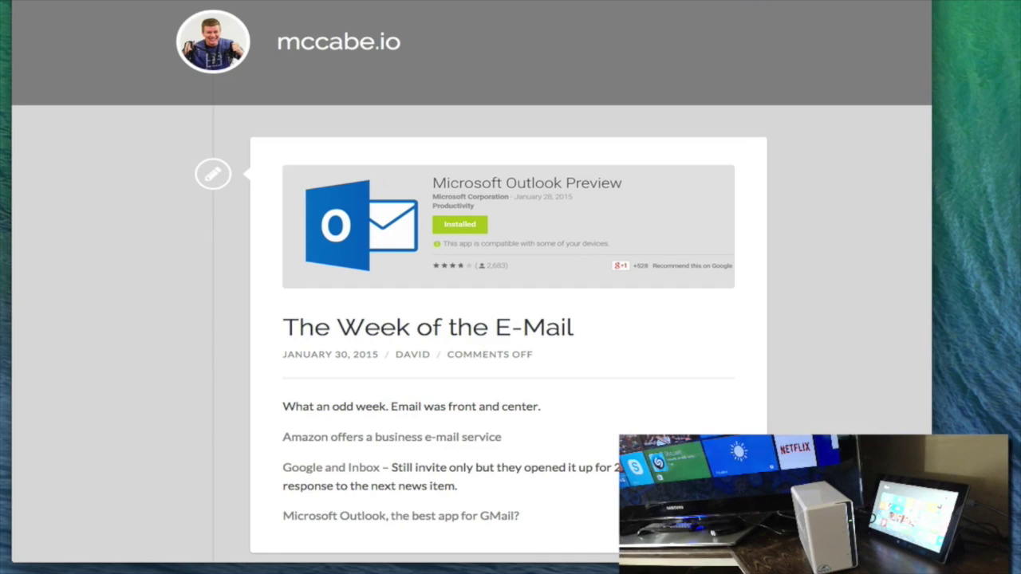
Load Synology's BeyondCloud setup page in a new tab and browse its video tutorials
{"action": "key", "text": "ctrl+t"}
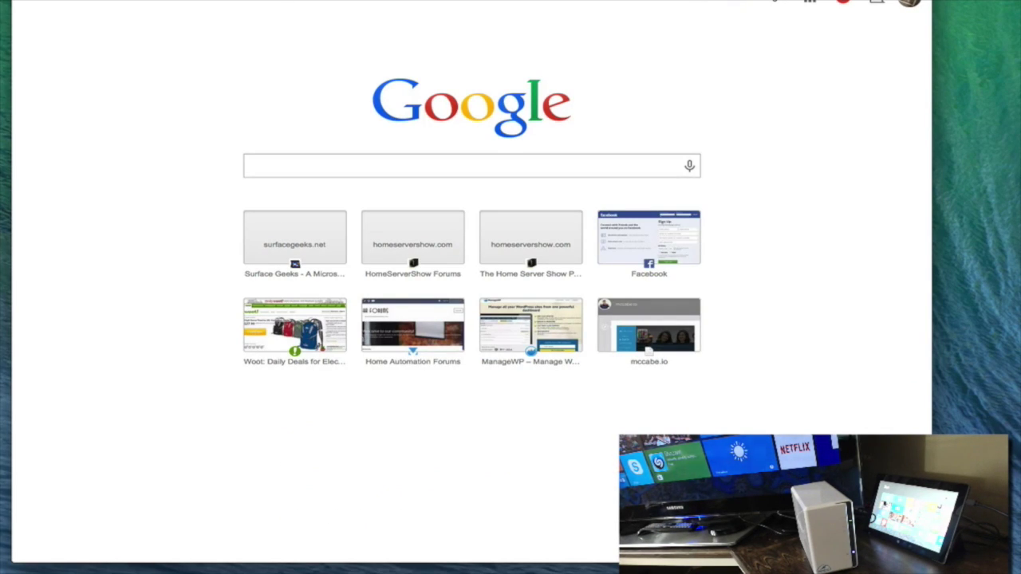
{"action": "key", "text": "Return"}
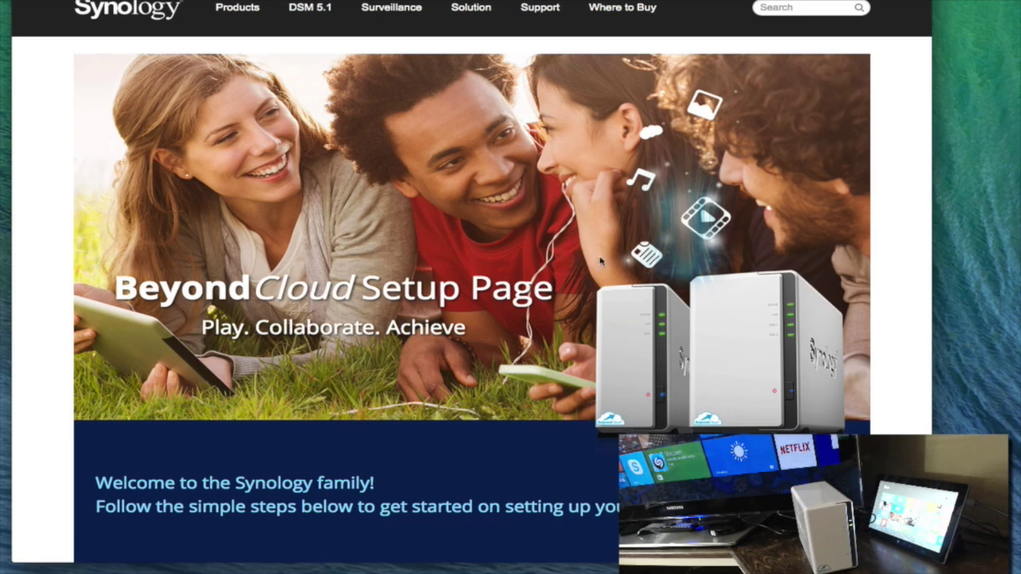
{"action": "scroll", "coordinate": [600, 258], "scroll_direction": "down", "scroll_amount": 1}
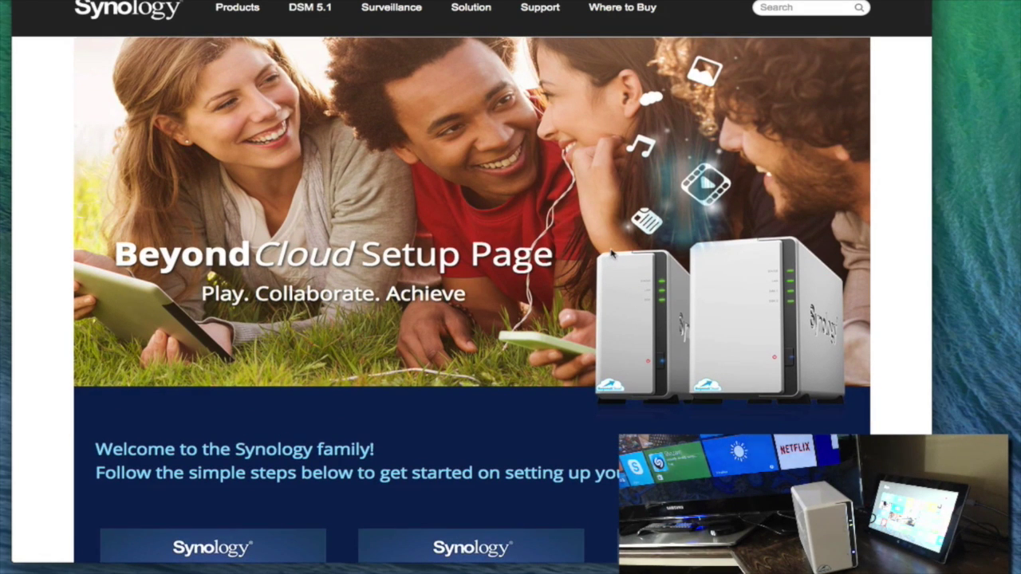
{"action": "scroll", "coordinate": [620, 257], "scroll_direction": "down", "scroll_amount": 6}
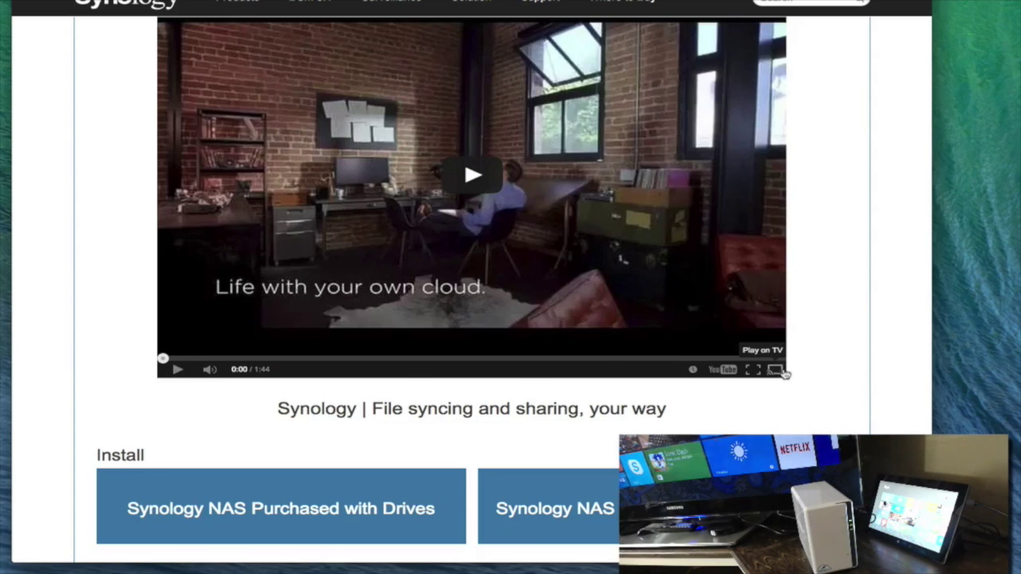
{"action": "scroll", "coordinate": [771, 405], "scroll_direction": "up", "scroll_amount": 10}
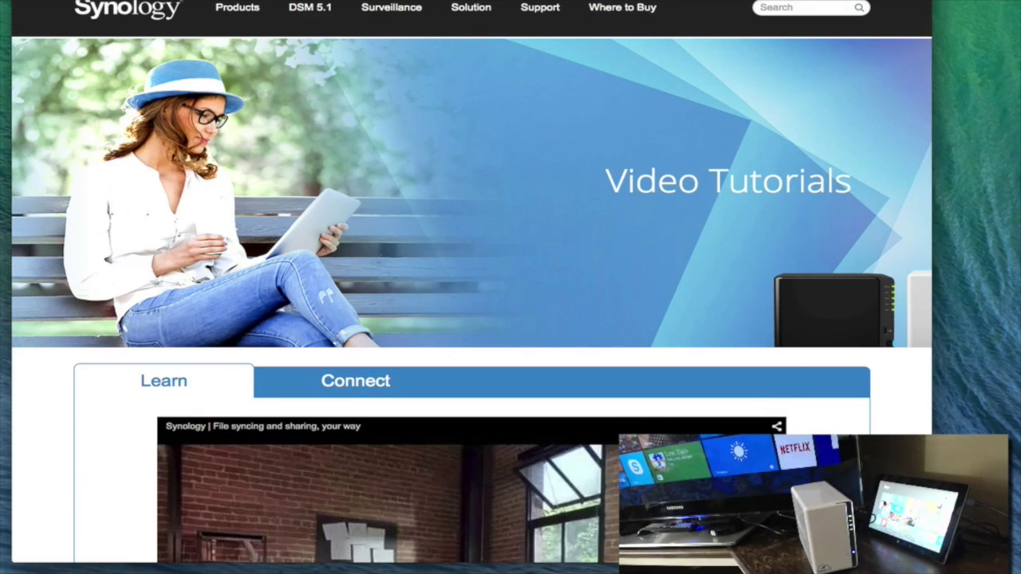
Go to find.synology.com in a new tab and connect to the BeyondCloud DS214se
{"action": "key", "text": "super+t"}
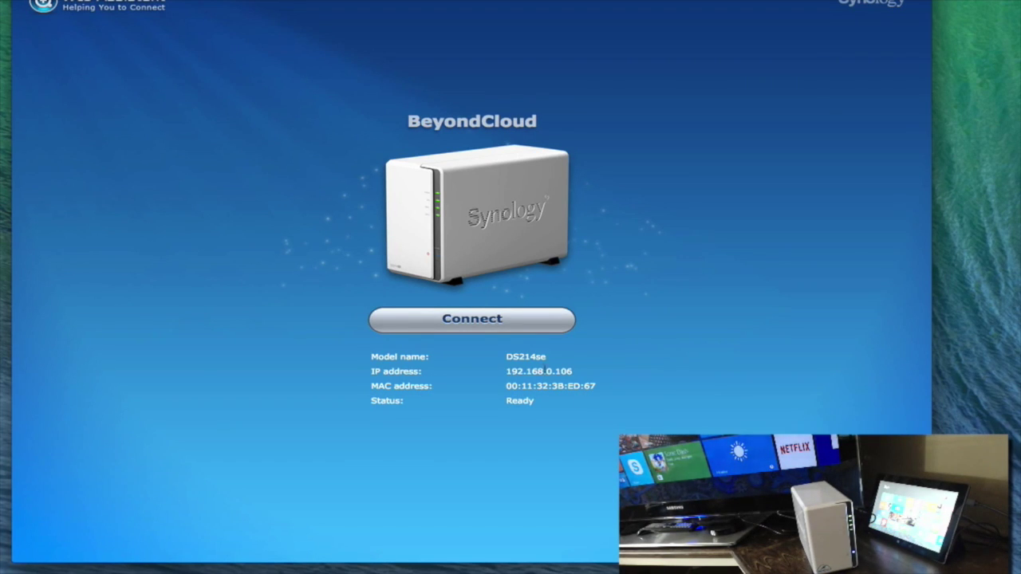
{"action": "left_click", "coordinate": [464, 319]}
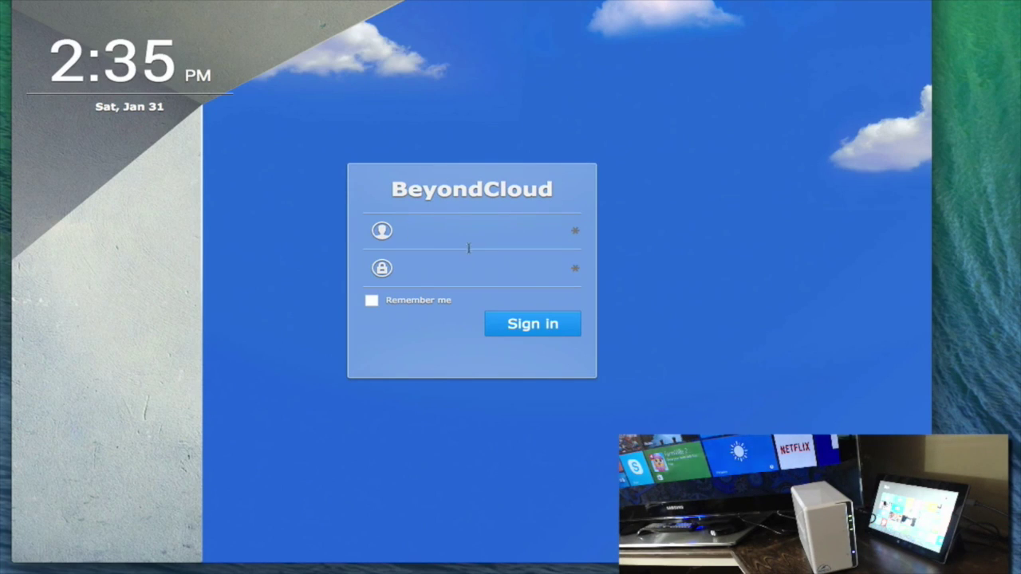
Attempt to sign in to BeyondCloud with the username admin
{"action": "key", "text": "Return"}
{"action": "left_click", "coordinate": [521, 232]}
{"action": "type", "text": "admin"}
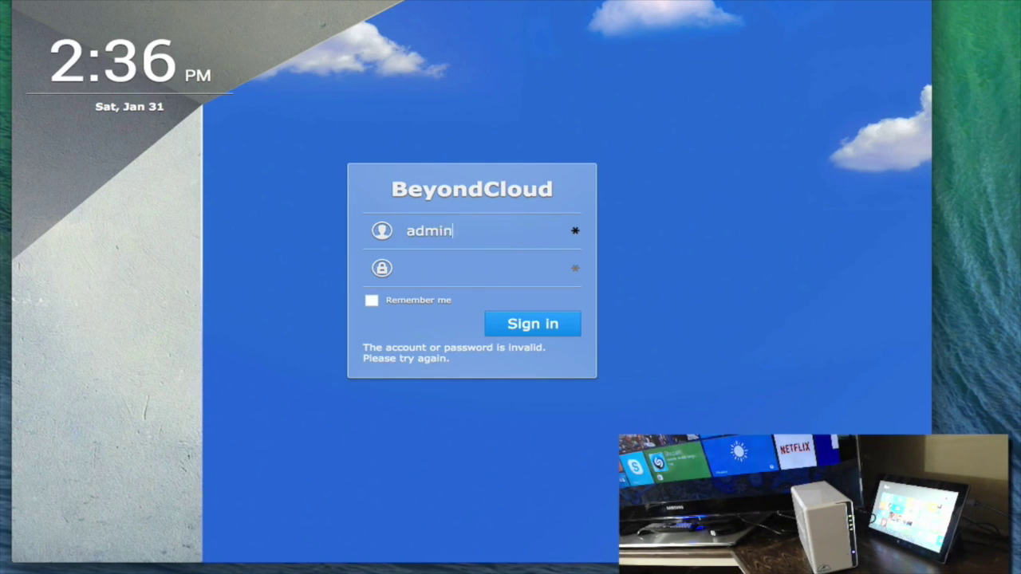
{"action": "left_click", "coordinate": [447, 268]}
{"action": "key", "text": "Return"}
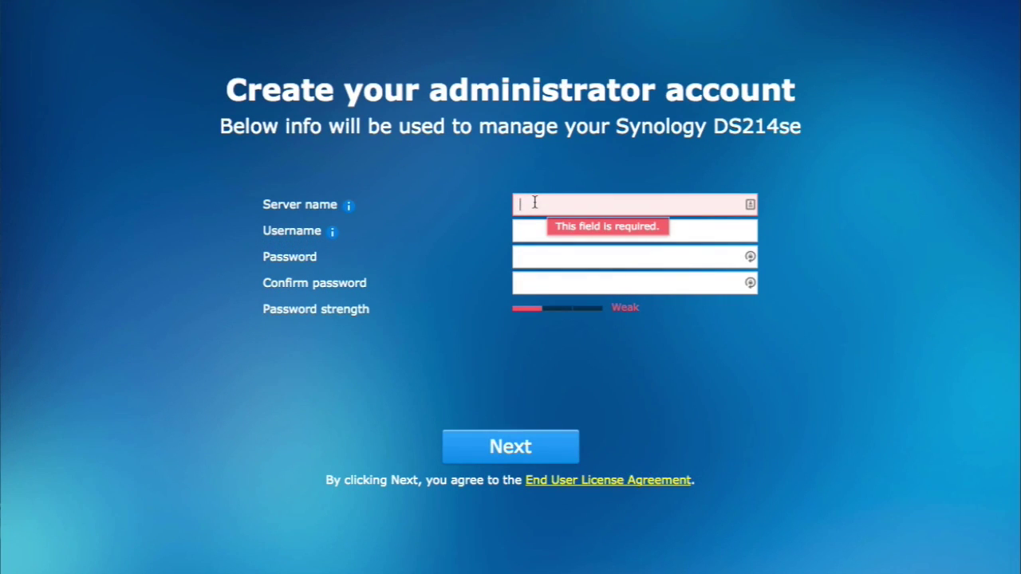
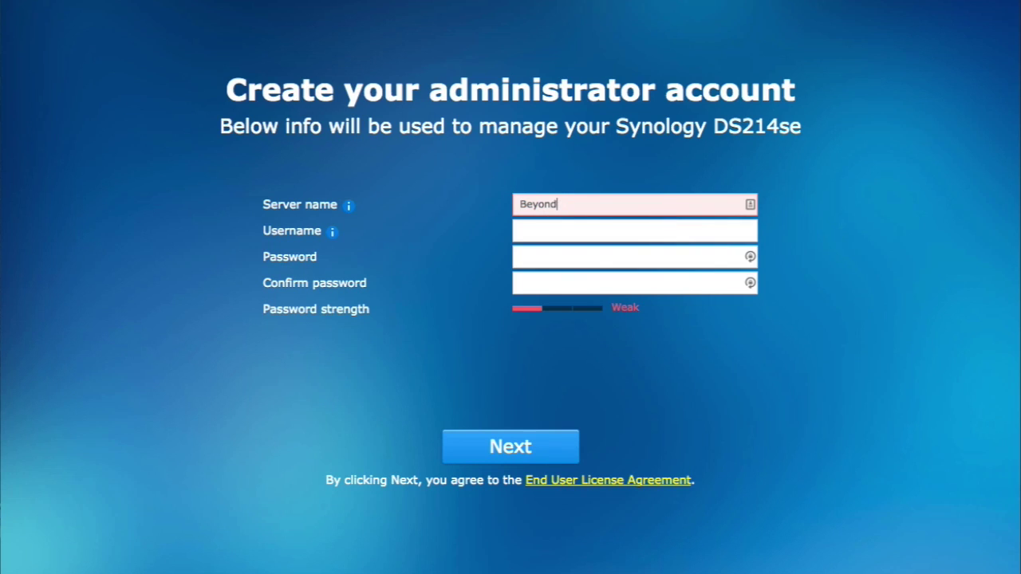
Create the administrator account with server name BeyondCloud, username admin and a confirmed password
{"action": "left_click", "coordinate": [558, 231]}
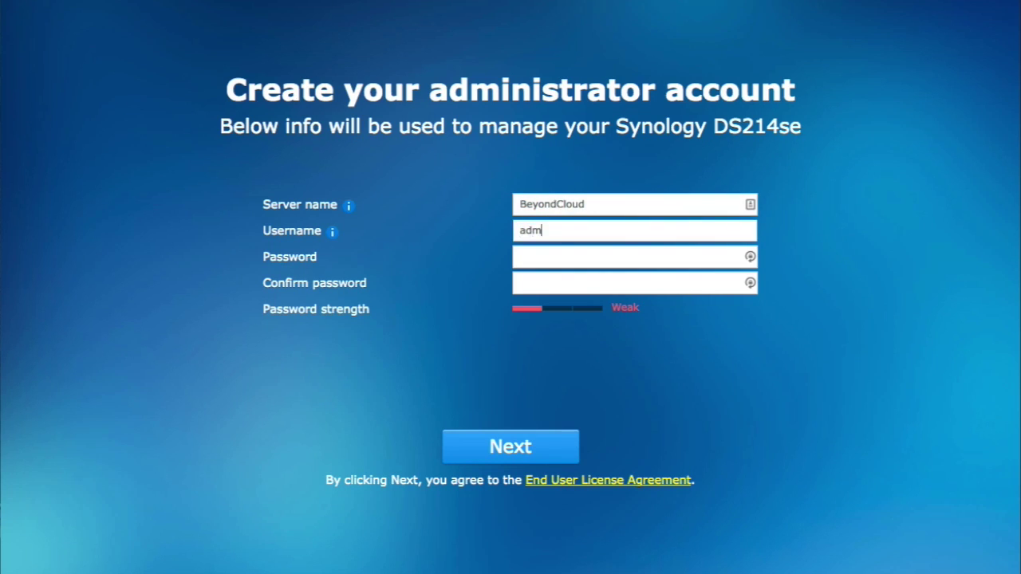
{"action": "left_click", "coordinate": [558, 257]}
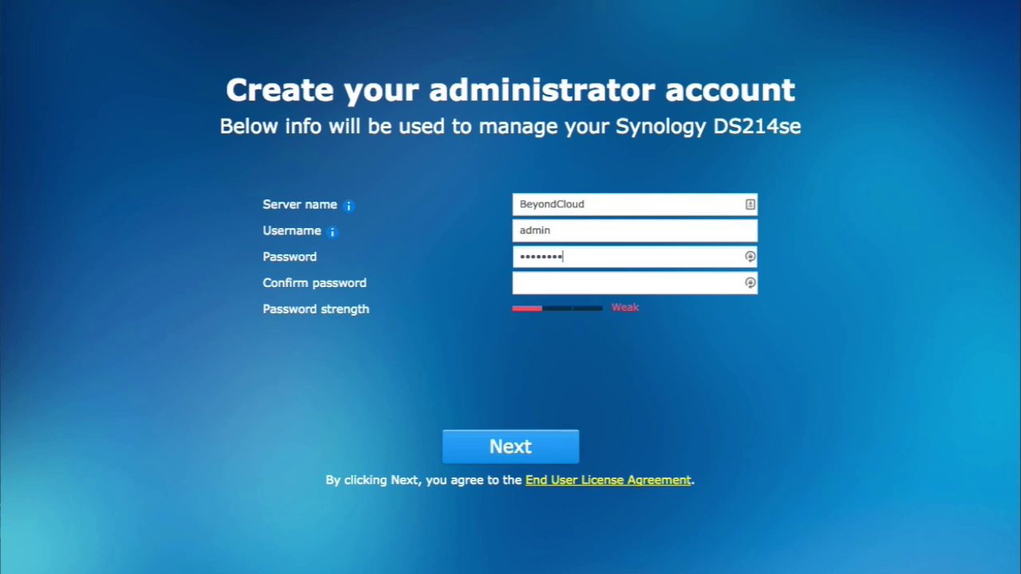
{"action": "left_click", "coordinate": [558, 284]}
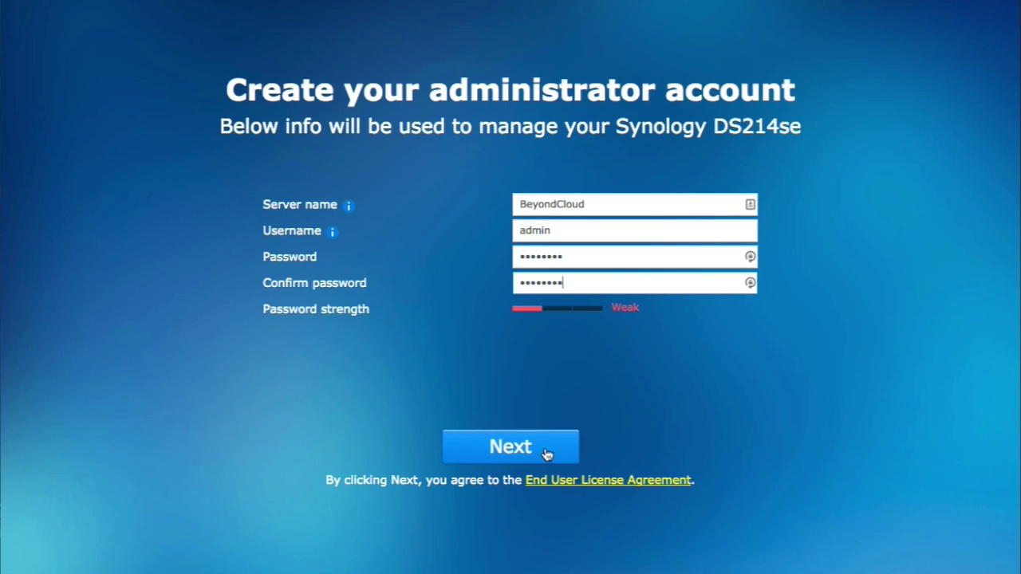
{"action": "left_click", "coordinate": [515, 452]}
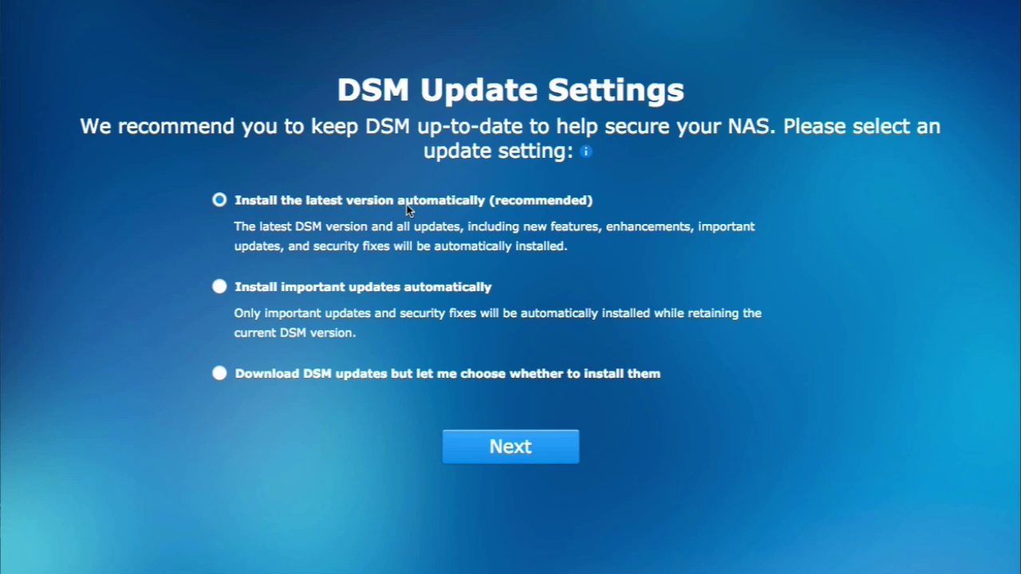
Keep 'Install the latest version automatically (recommended)' as the DSM update setting and continue
{"action": "left_click", "coordinate": [522, 456]}
{"action": "left_click", "coordinate": [222, 288]}
{"action": "left_click", "coordinate": [221, 200]}
{"action": "left_click", "coordinate": [511, 449]}
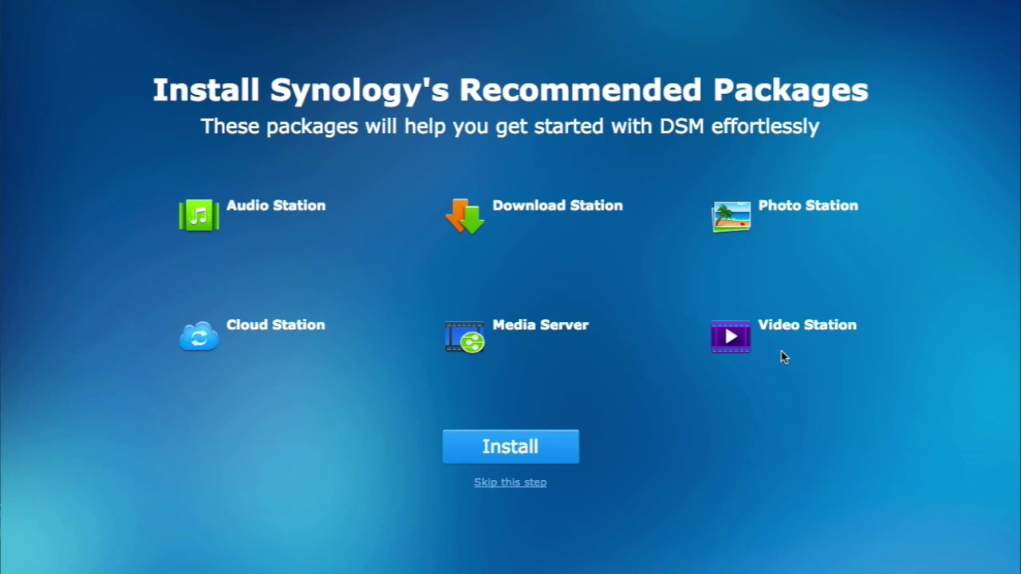
Skip the recommended packages and finish the wizard from the 'You Are All Set!' page
{"action": "left_click", "coordinate": [532, 487]}
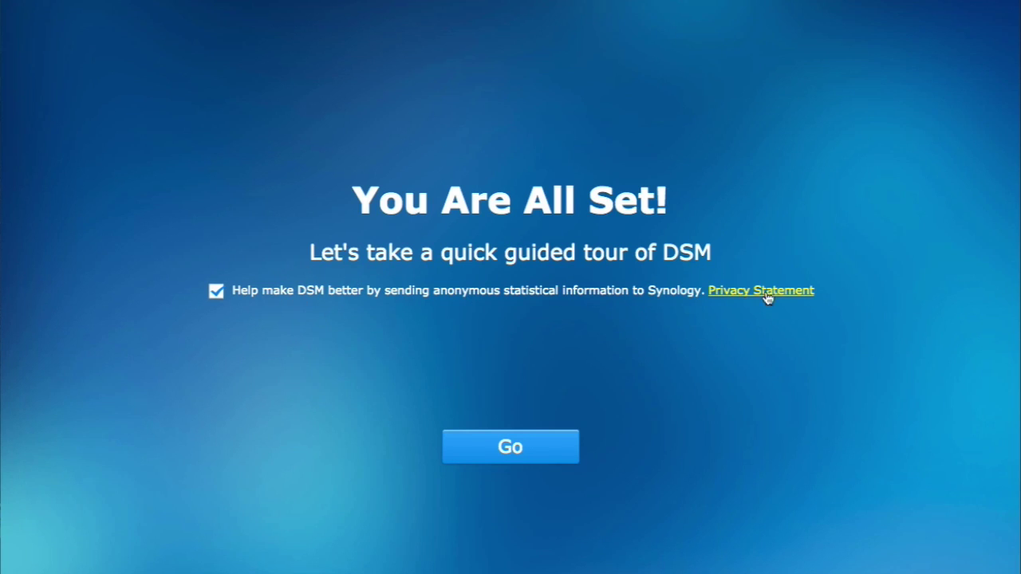
{"action": "left_click", "coordinate": [510, 451]}
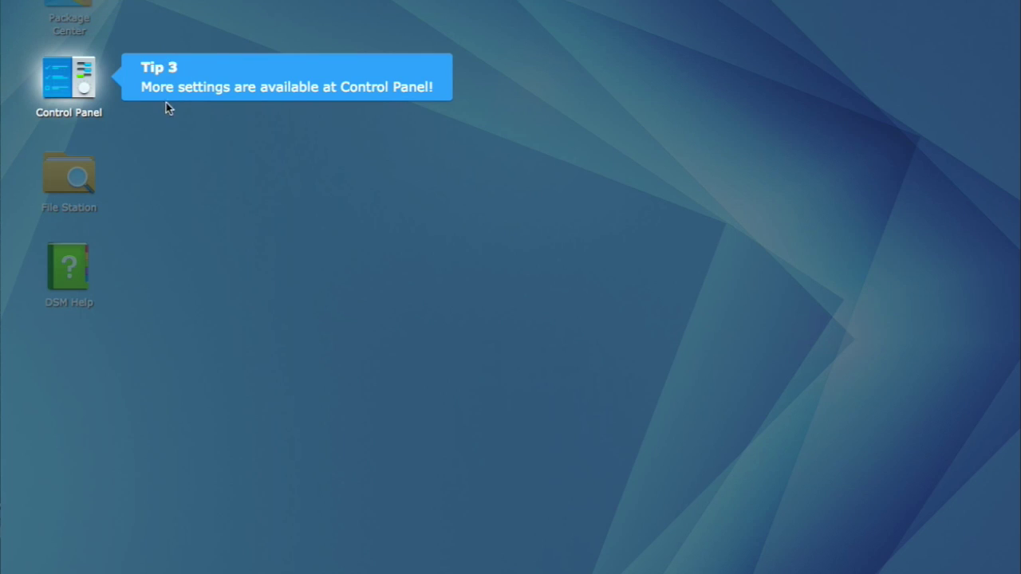
Dismiss the Control Panel tour tip, look through DSM Help, close it, and launch File Station
{"action": "left_click", "coordinate": [288, 85]}
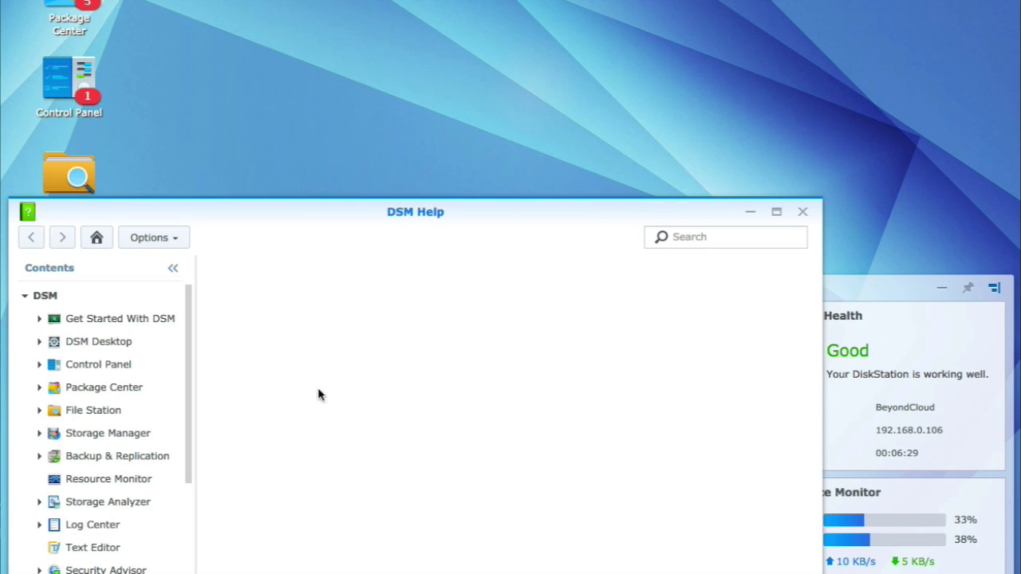
{"action": "scroll", "coordinate": [146, 395], "scroll_direction": "down", "scroll_amount": 3}
{"action": "scroll", "coordinate": [142, 396], "scroll_direction": "up", "scroll_amount": 3}
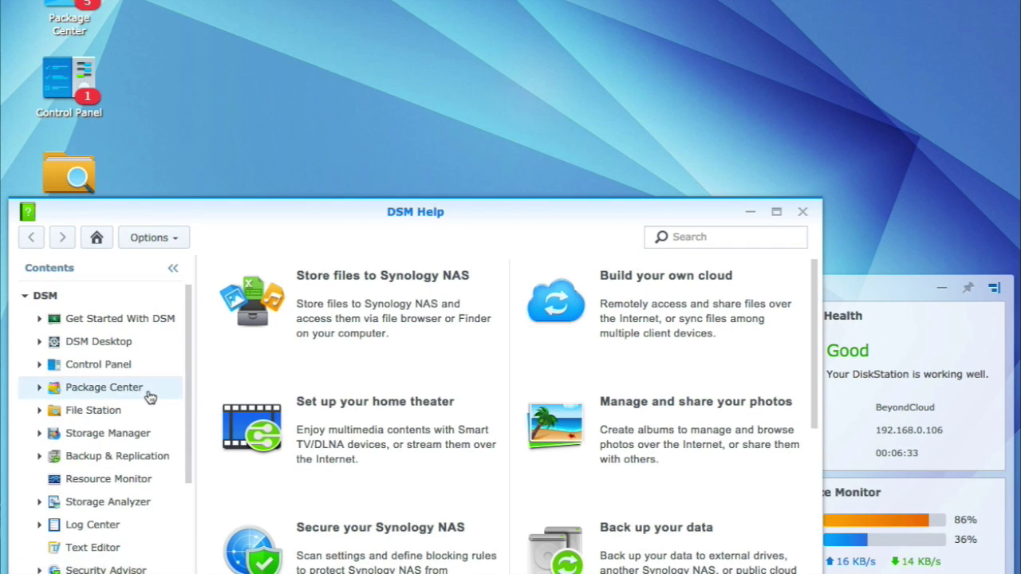
{"action": "scroll", "coordinate": [146, 392], "scroll_direction": "down", "scroll_amount": 3}
{"action": "left_click", "coordinate": [803, 213]}
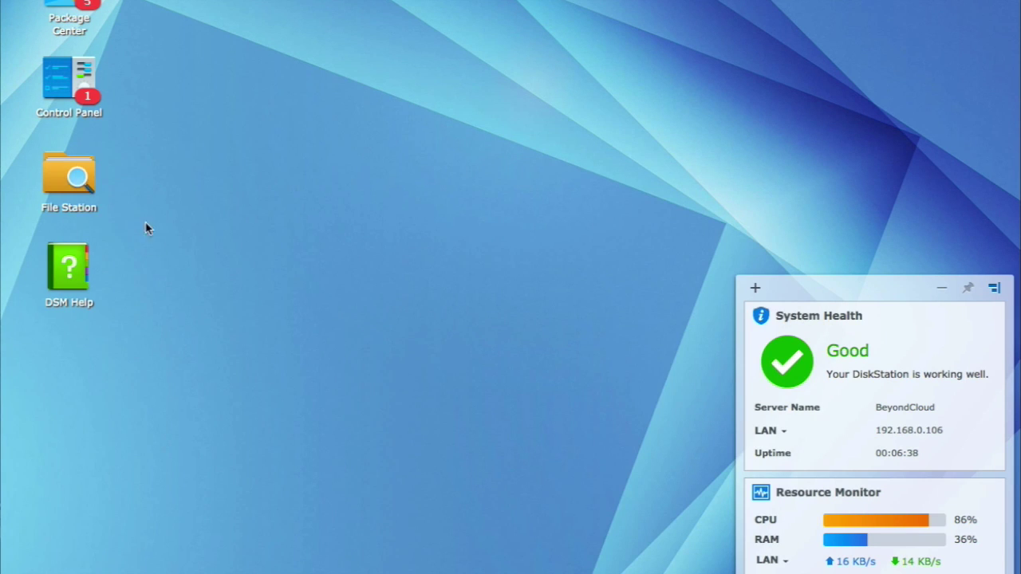
{"action": "left_click", "coordinate": [64, 175]}
Bring up File Station showing the music, photo and video folders, then Control Panel
{"action": "left_click", "coordinate": [64, 176]}
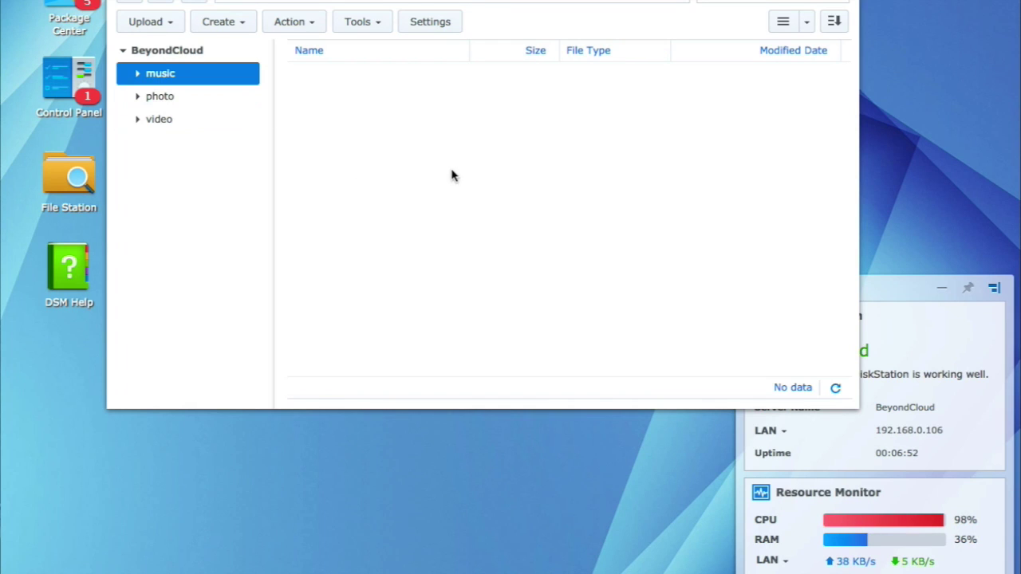
{"action": "left_click", "coordinate": [60, 90]}
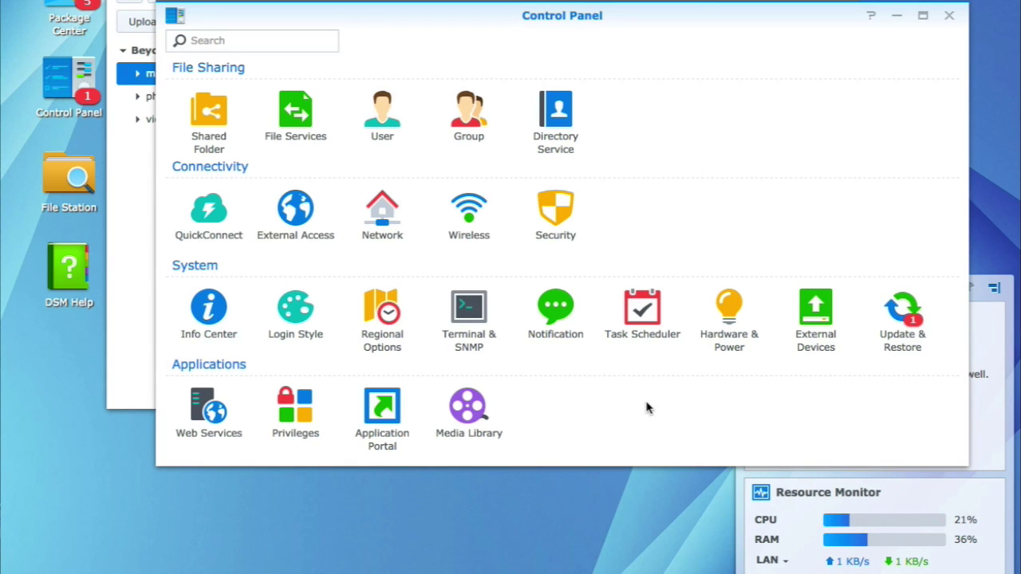
Check DSM's update status in Update & Restore, then launch Storage Manager from the Main Menu
{"action": "left_click", "coordinate": [904, 319]}
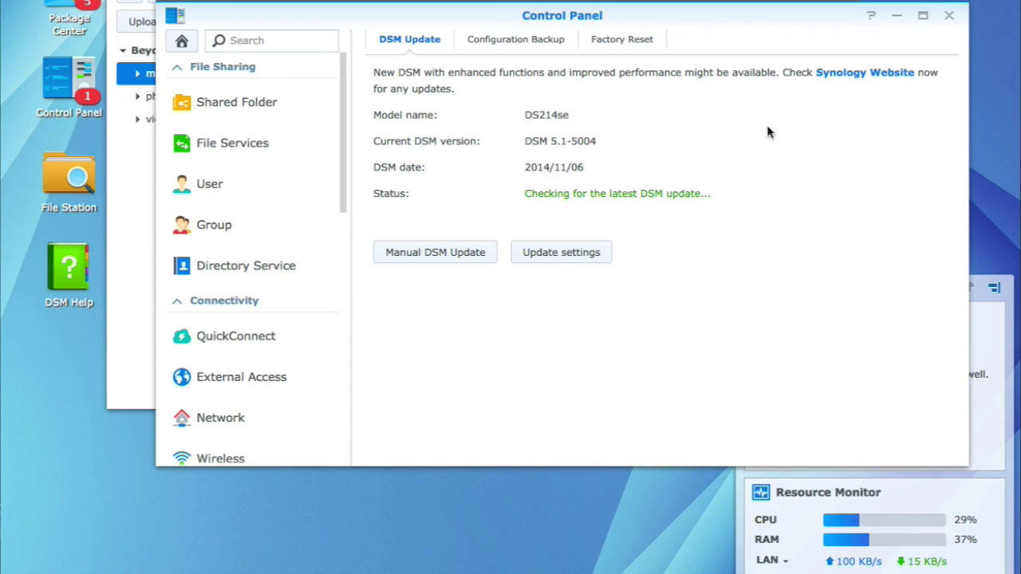
{"action": "left_click", "coordinate": [8, 4]}
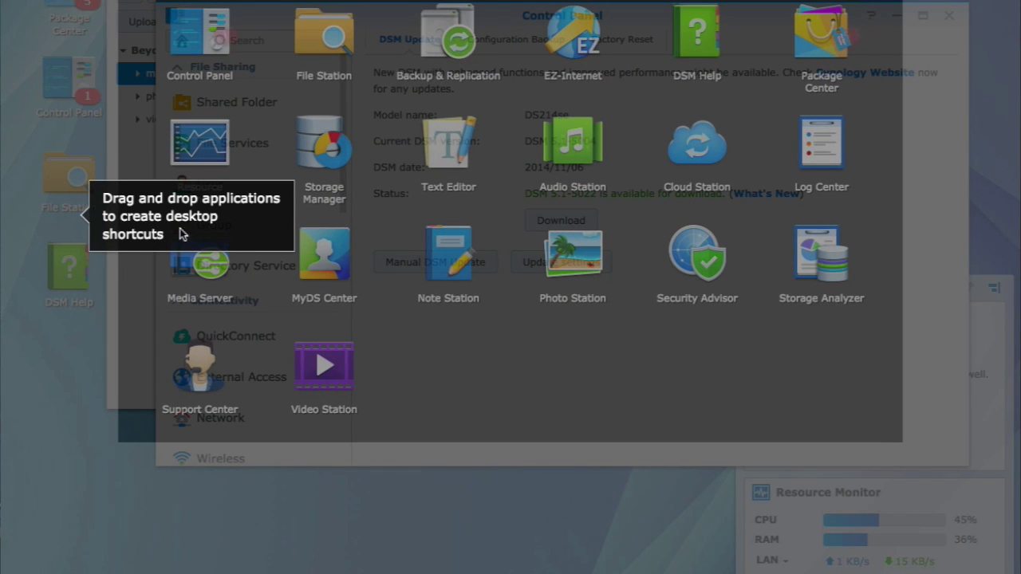
{"action": "left_click", "coordinate": [136, 220]}
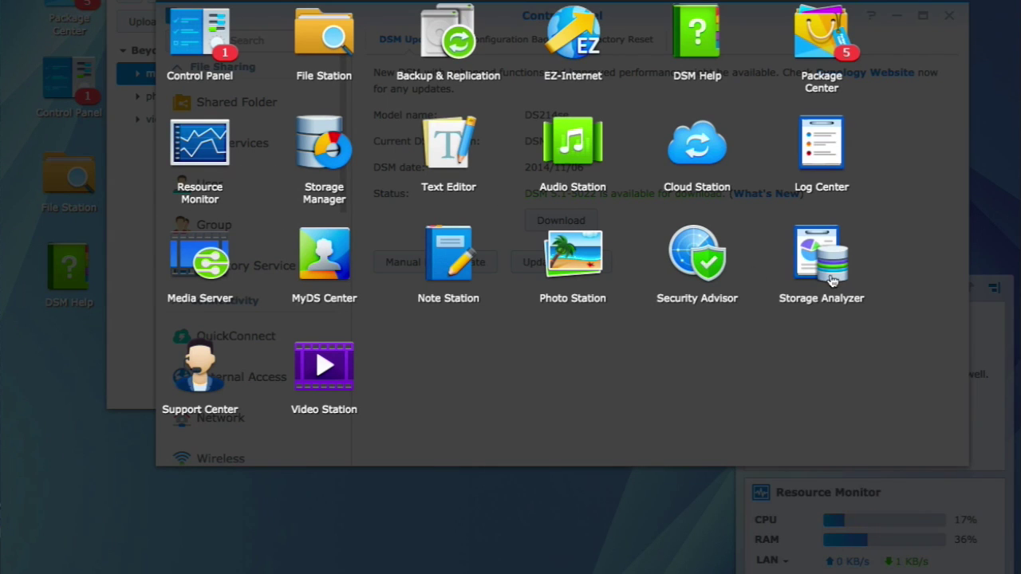
{"action": "left_click", "coordinate": [315, 141]}
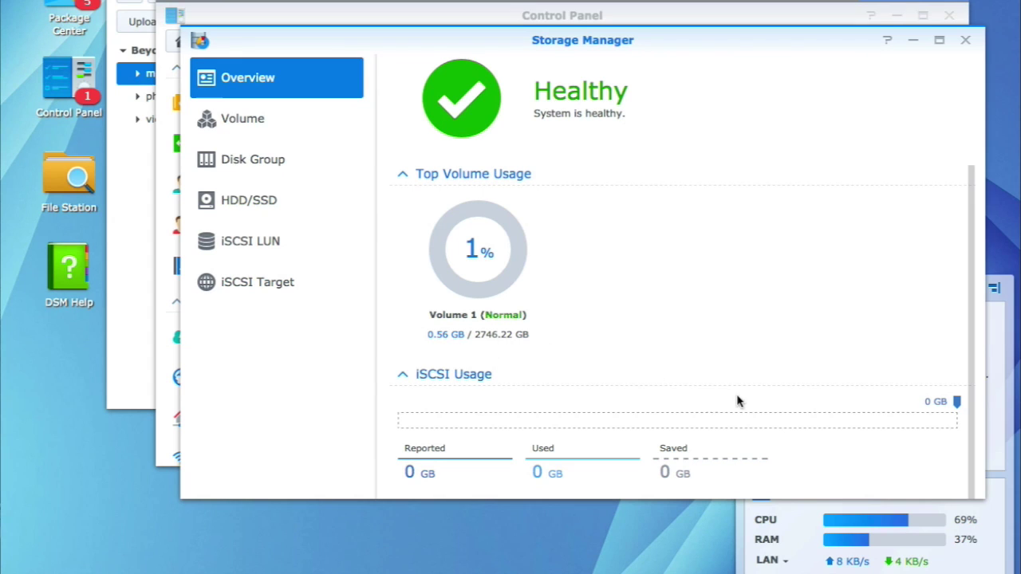
Show Volume 1's details: SHR, ext4, 2.68 TB capacity across two 2.73 TB disks
{"action": "left_click", "coordinate": [242, 121]}
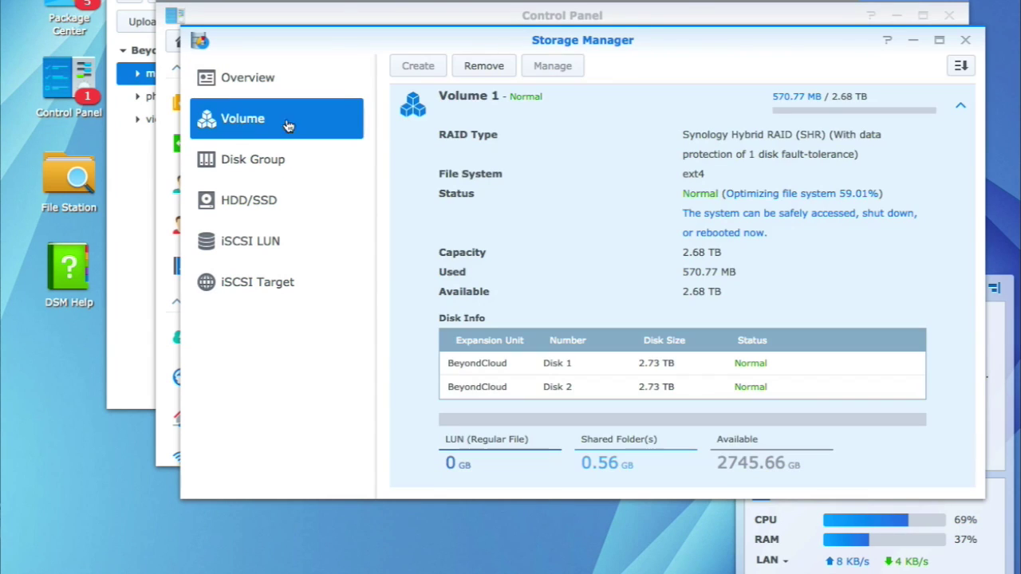